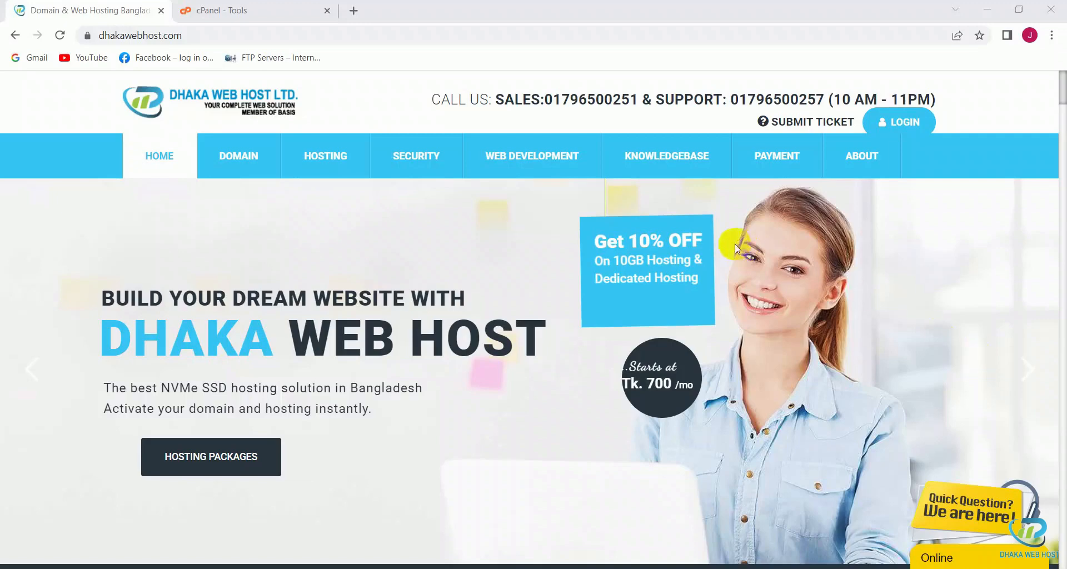
Open cPanel's Email Accounts page in a separate browser tab and switch to it.
click(236, 11)
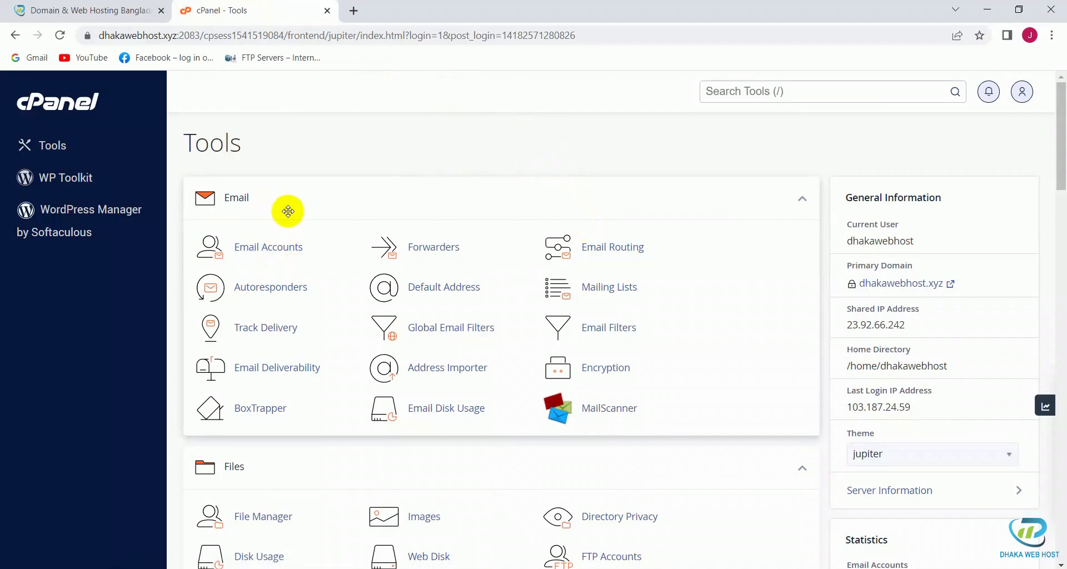
click(290, 250)
right_click(290, 250)
click(335, 256)
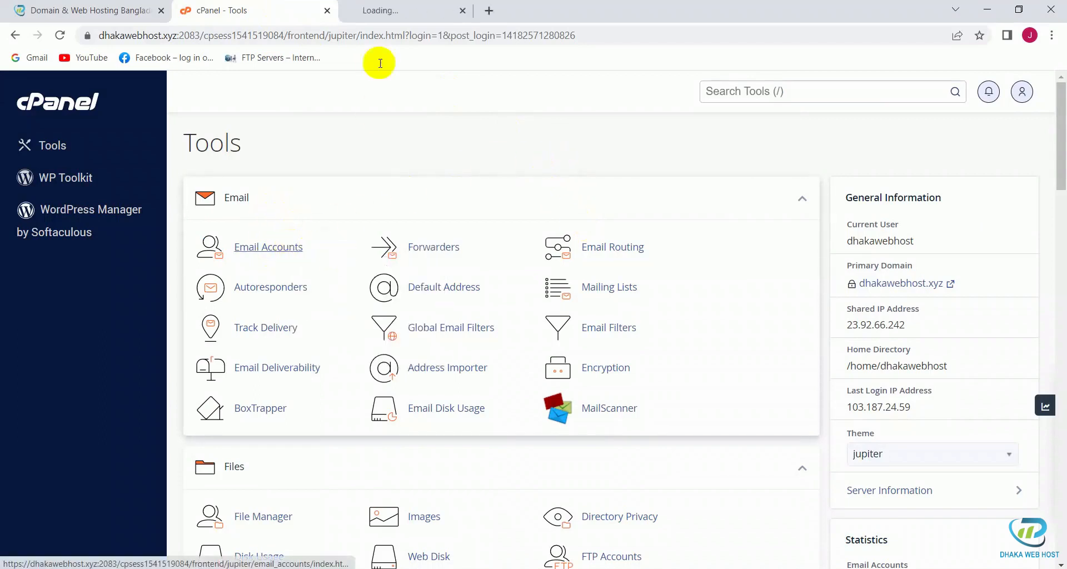
click(436, 6)
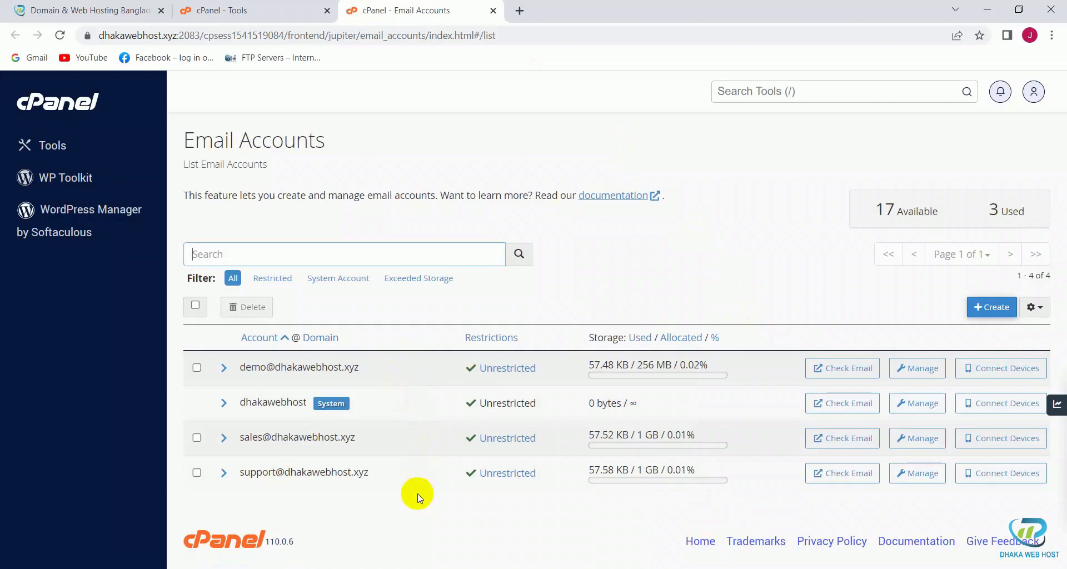
Load the webmail login page at dhakawebhost.xyz/webmail in a new browser tab.
click(521, 11)
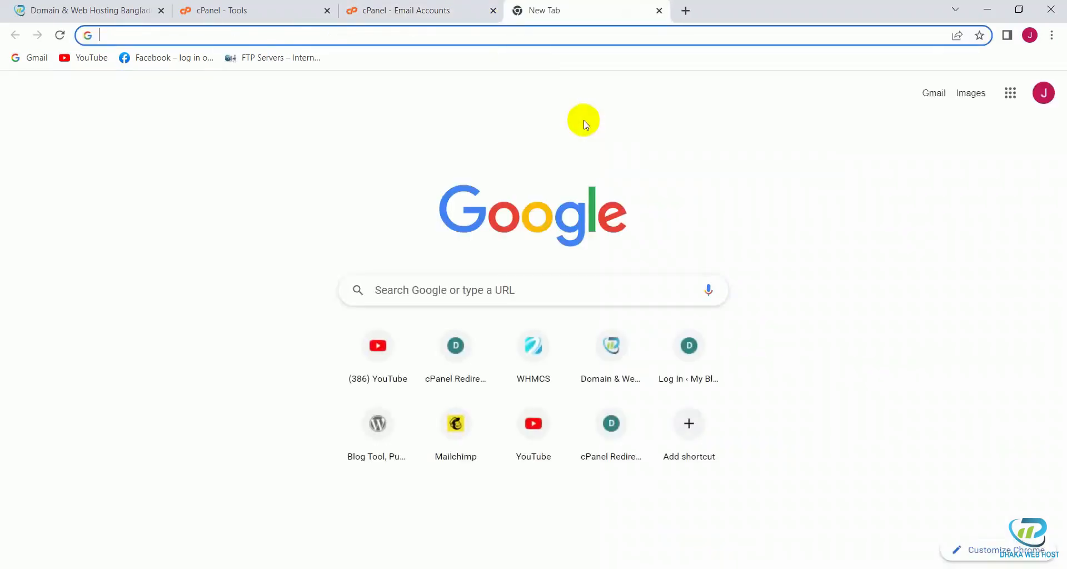
text(dhaka)
key(Right)
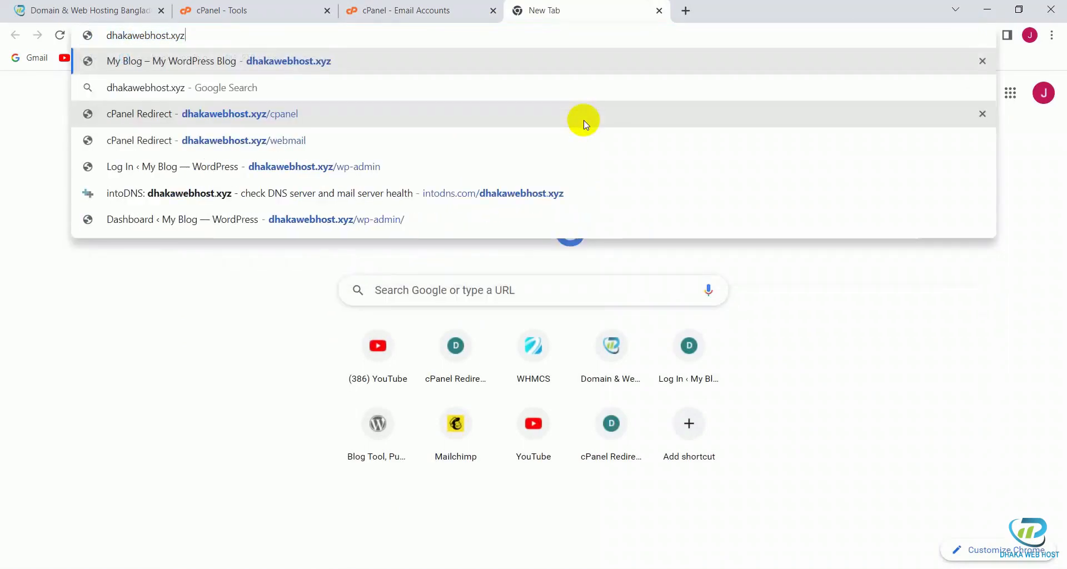
text(/webmail)
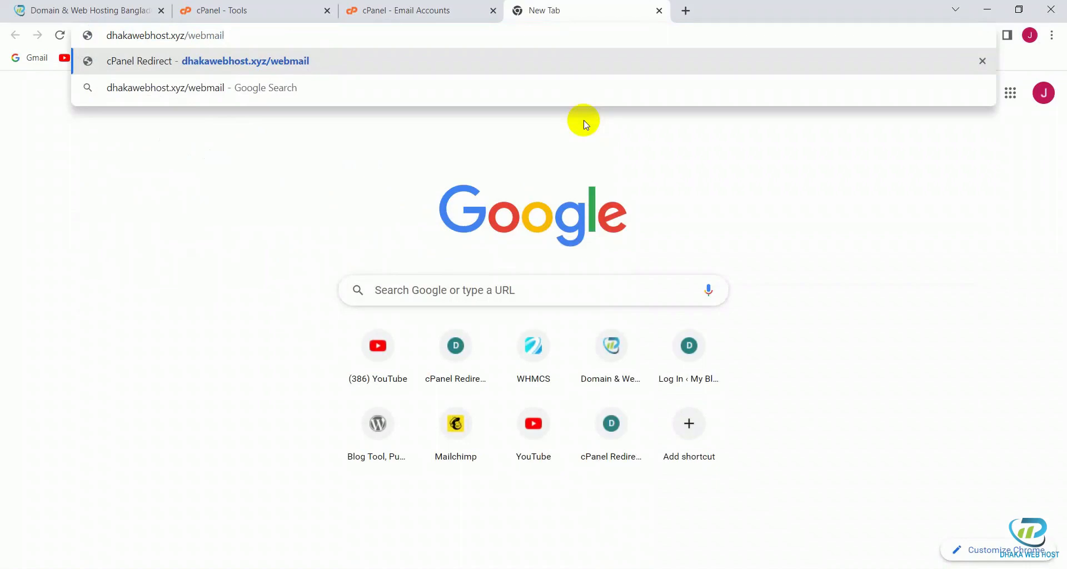
key(Return)
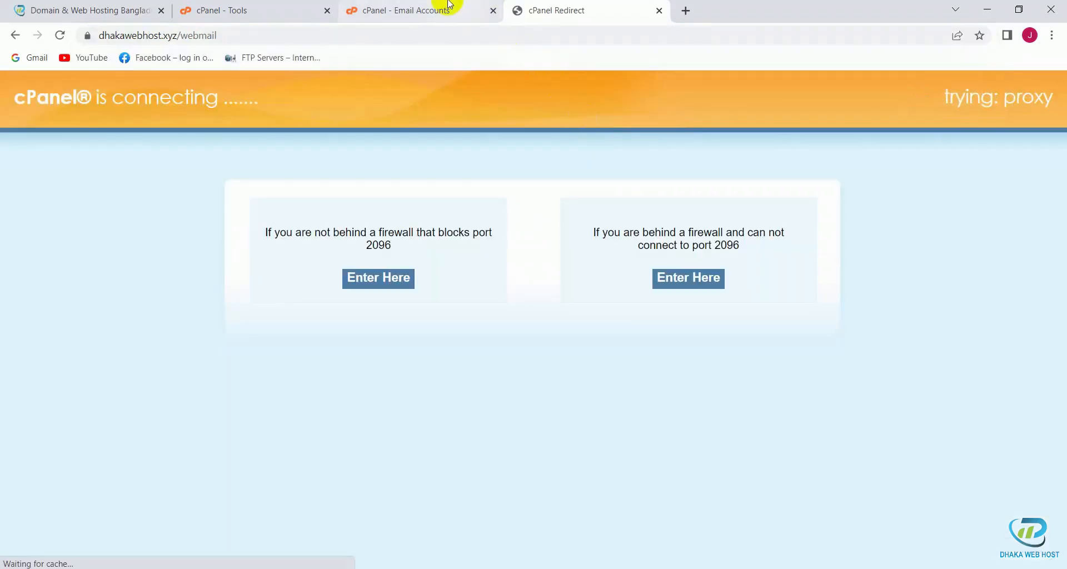
Look up the demo mailbox in the Email Accounts list and fill in its e-mail address on the webmail login page.
click(449, 6)
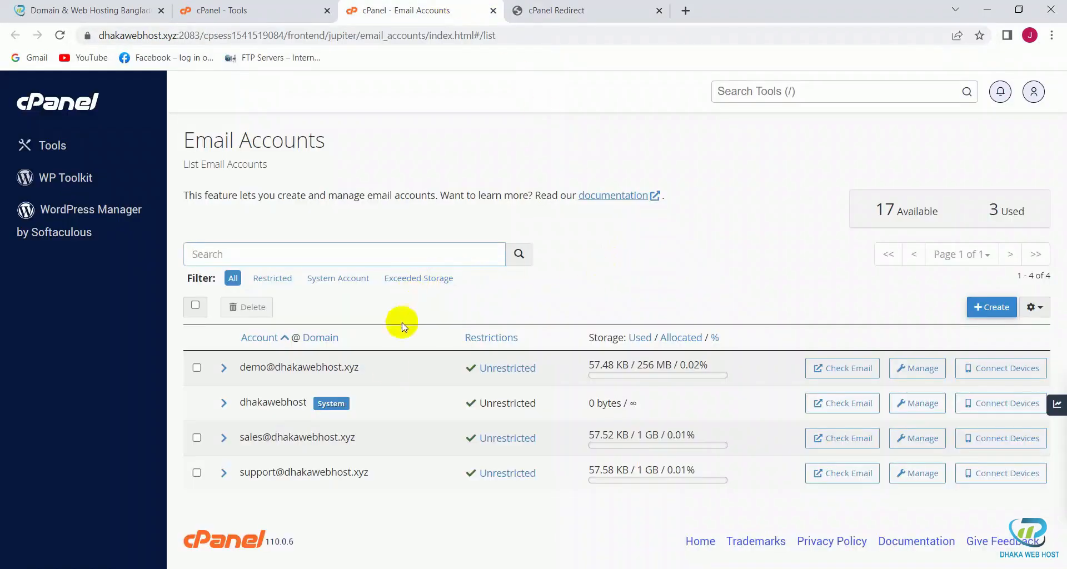
drag(372, 375, 243, 362)
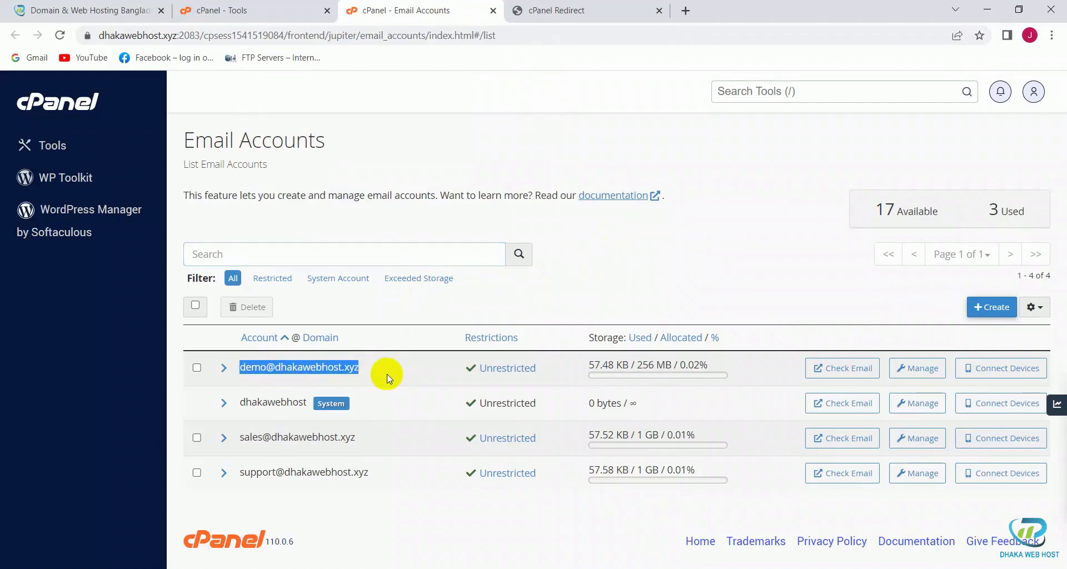
click(556, 8)
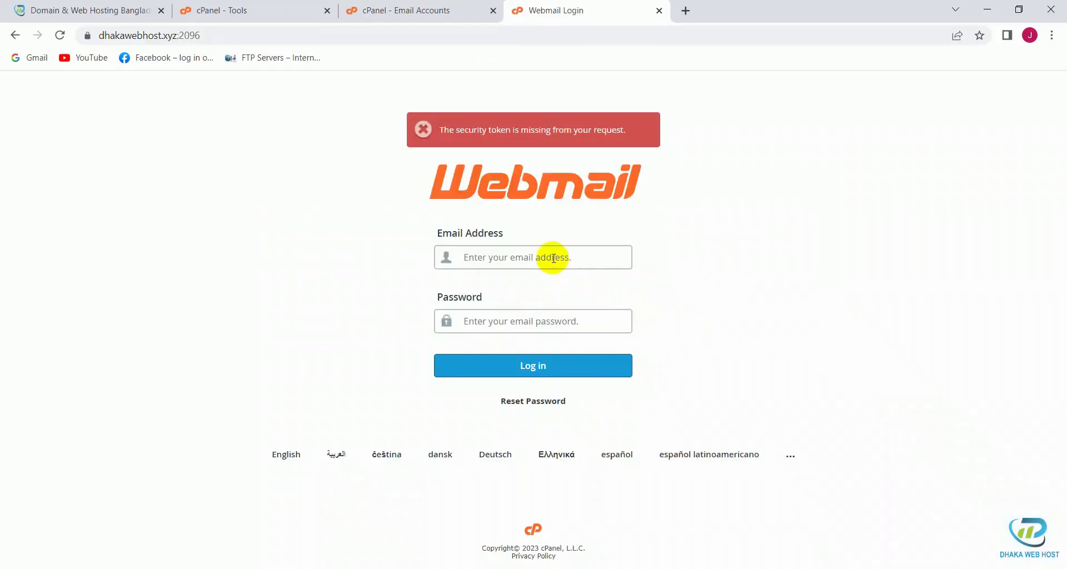
click(553, 257)
key(Up)
key(Return)
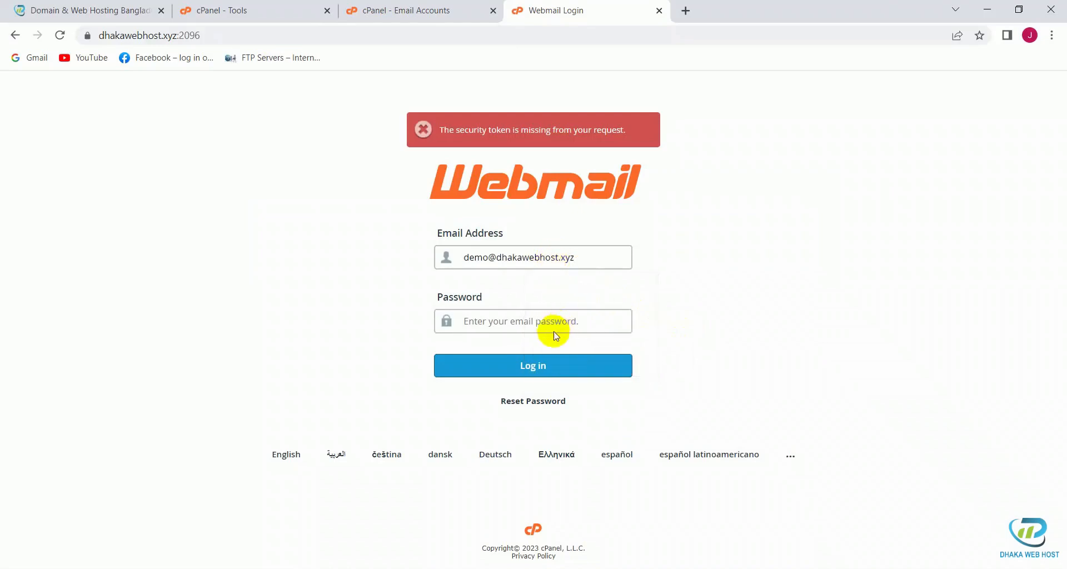
Enter the demo mailbox's password and log in to webmail.
click(548, 327)
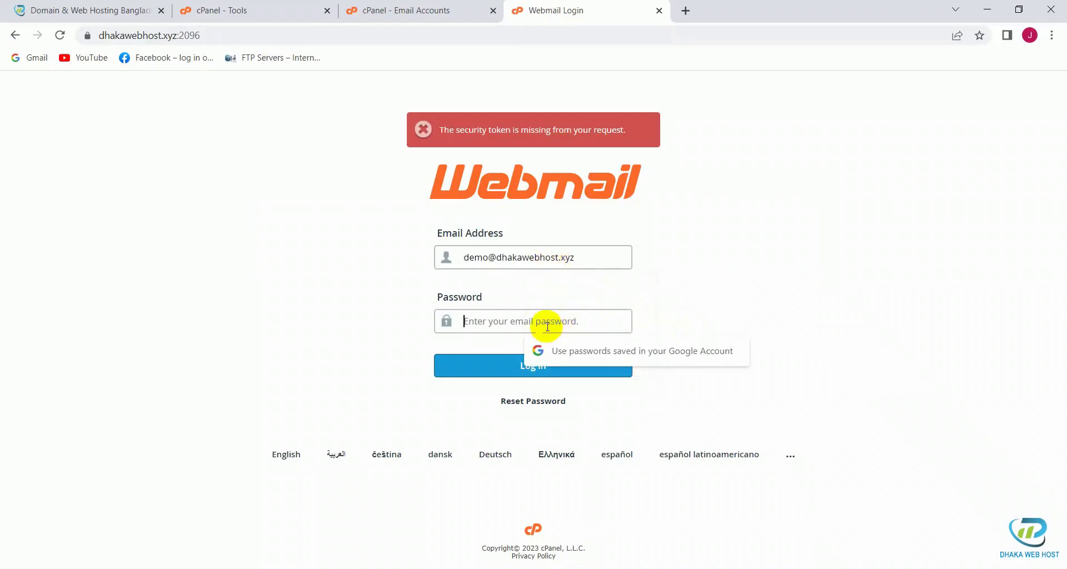
text(••••••)
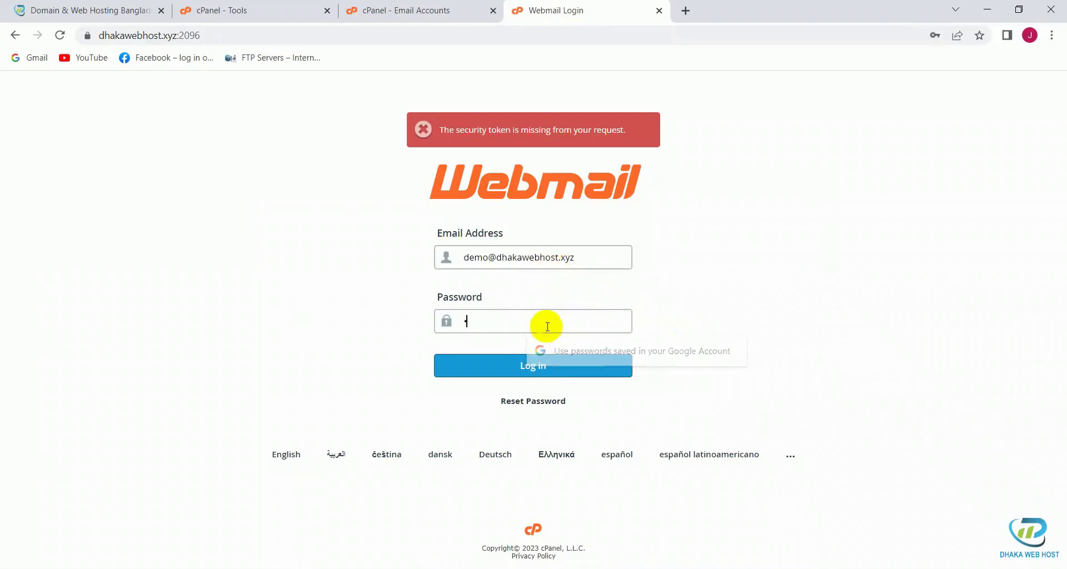
text(•)
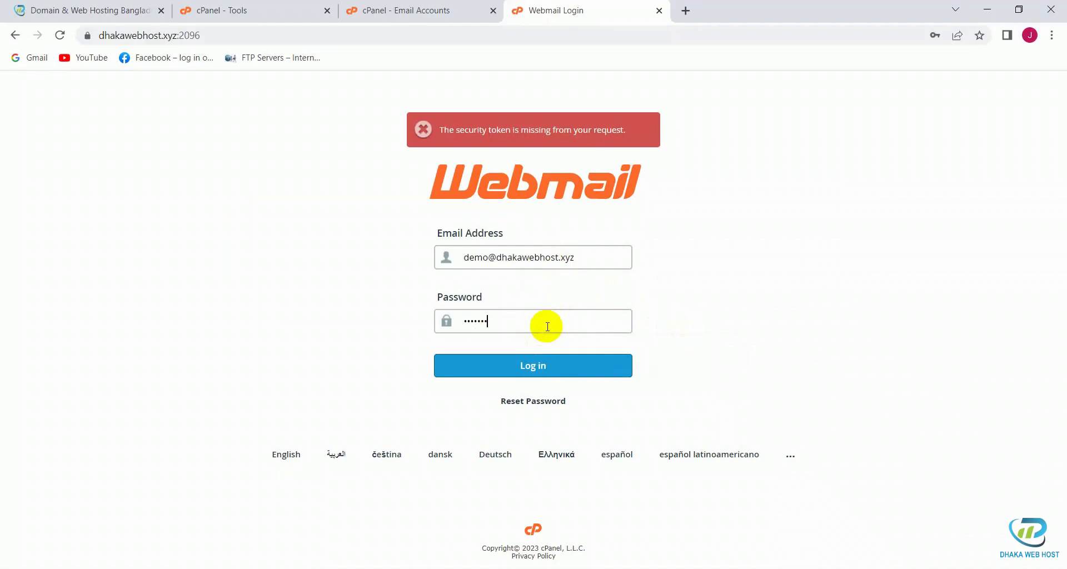
text(•••••)
click(539, 367)
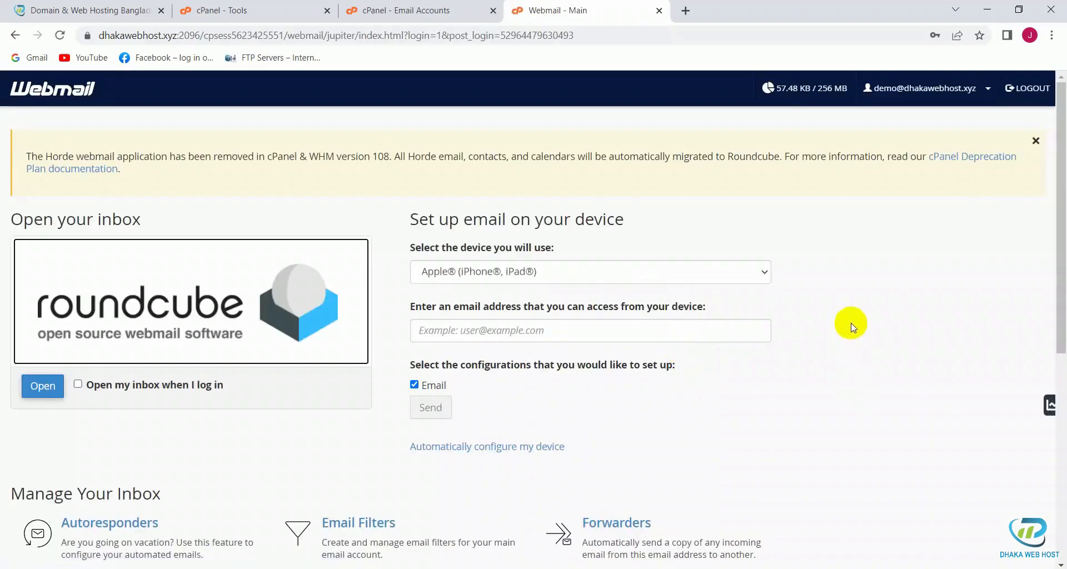
Go to the mailbox's Forwarders page in webmail and start adding a new forwarder.
scroll(853, 317, down, 4)
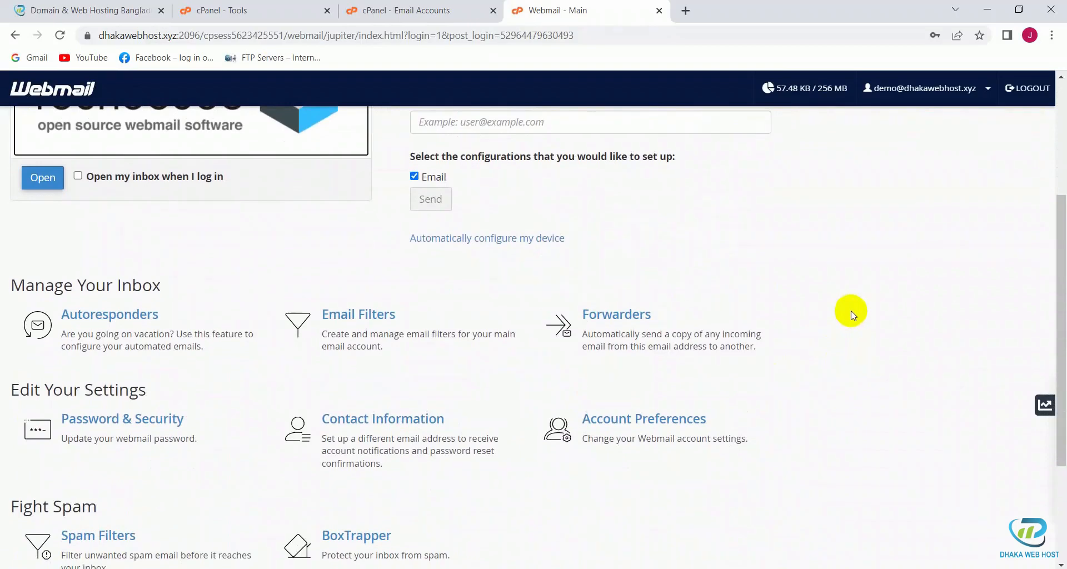
click(635, 322)
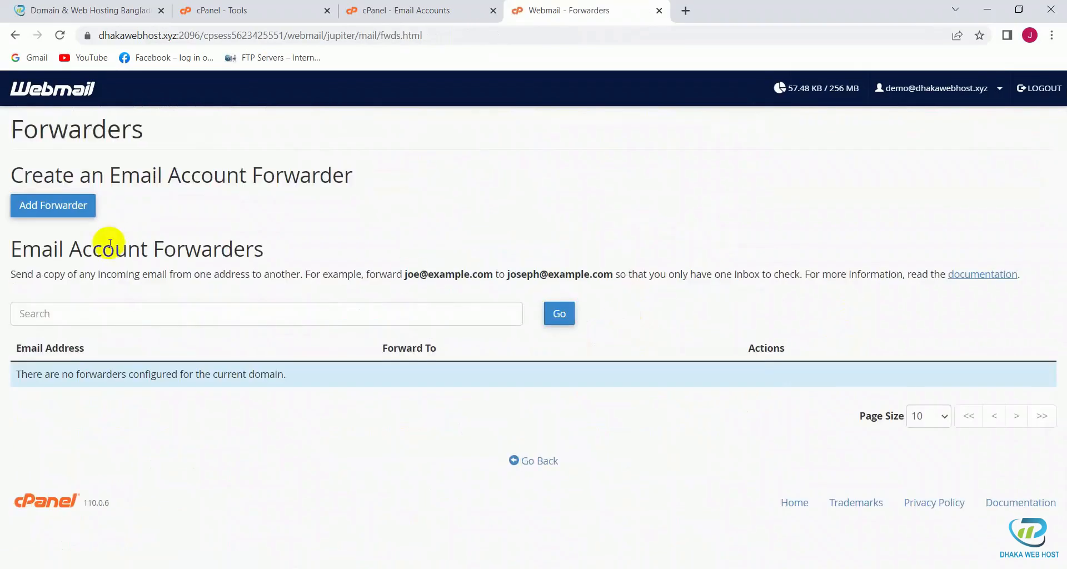
click(58, 206)
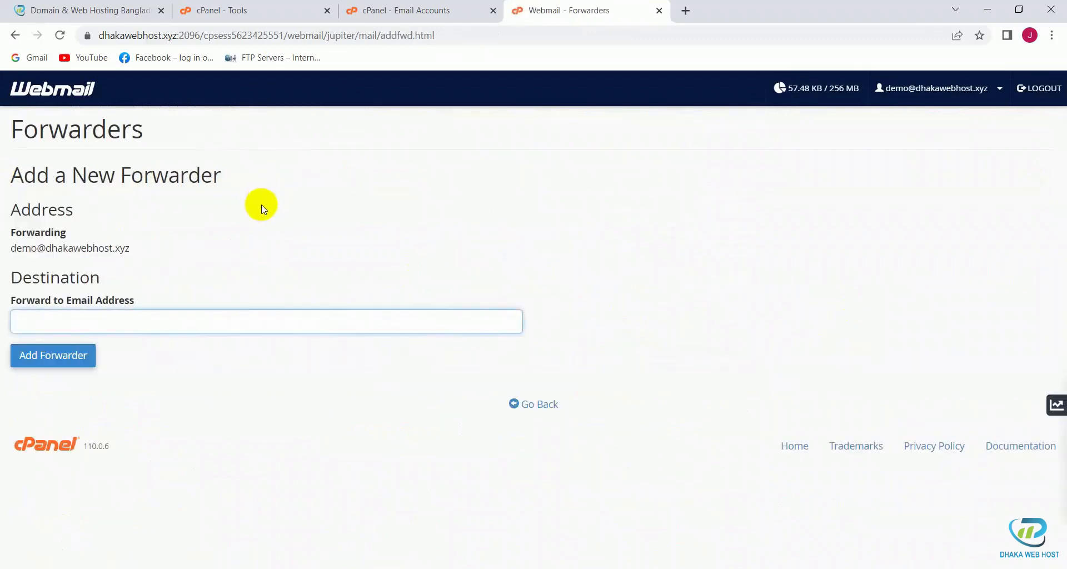
Set the destination to the previously used Gmail address and add the forwarder for the demo mailbox.
drag(11, 246, 131, 248)
click(195, 248)
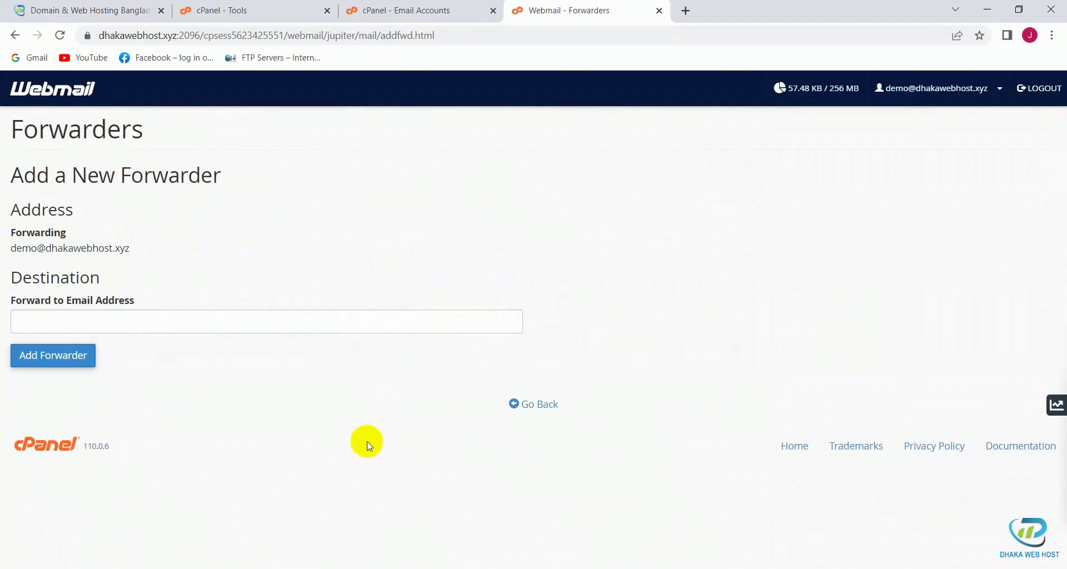
click(198, 327)
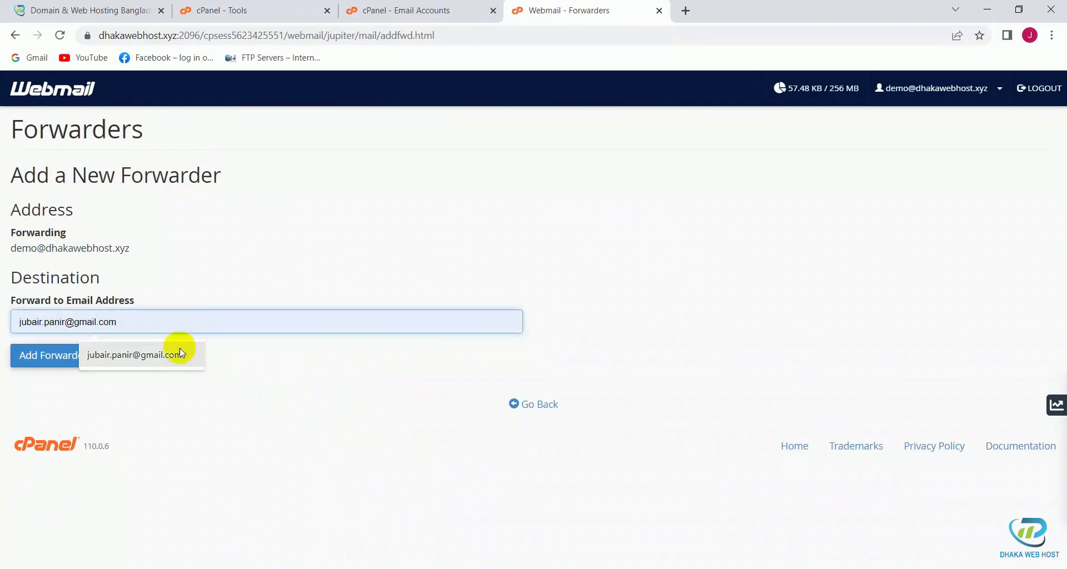
click(179, 355)
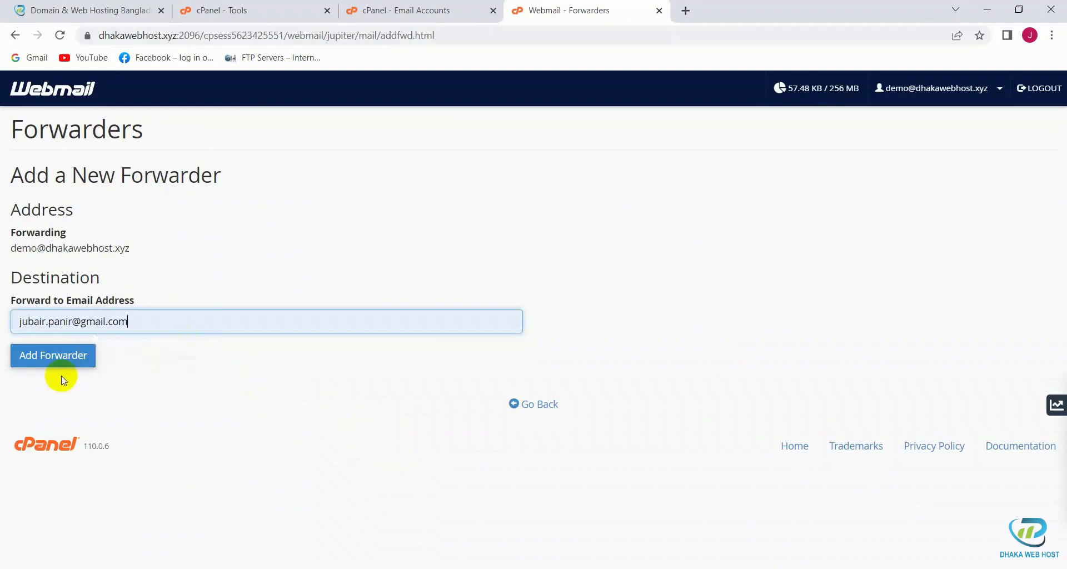
click(58, 362)
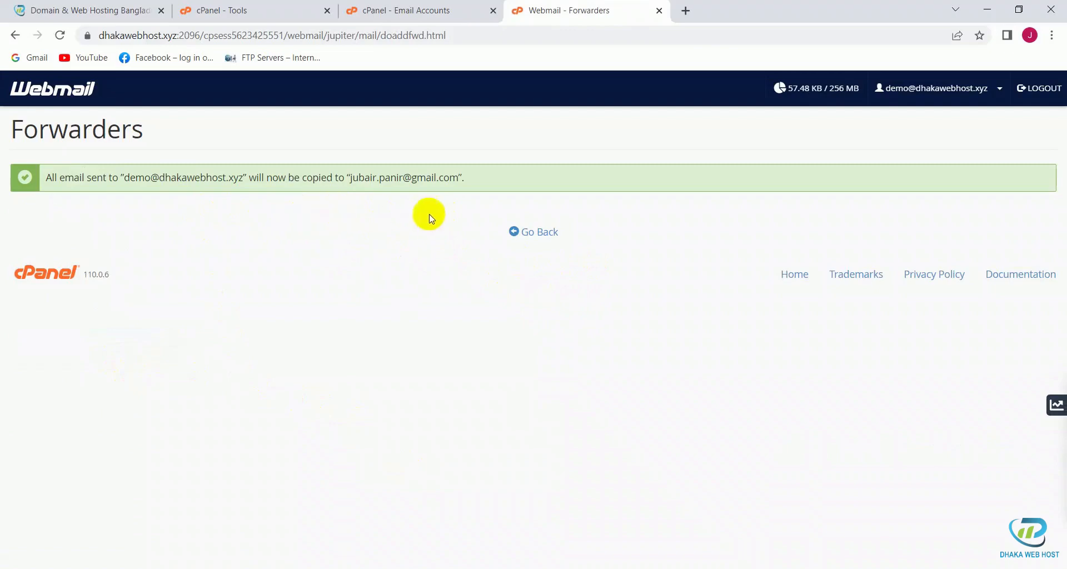
Return to the webmail main page and view the account shortcuts, including Forwarders.
click(538, 231)
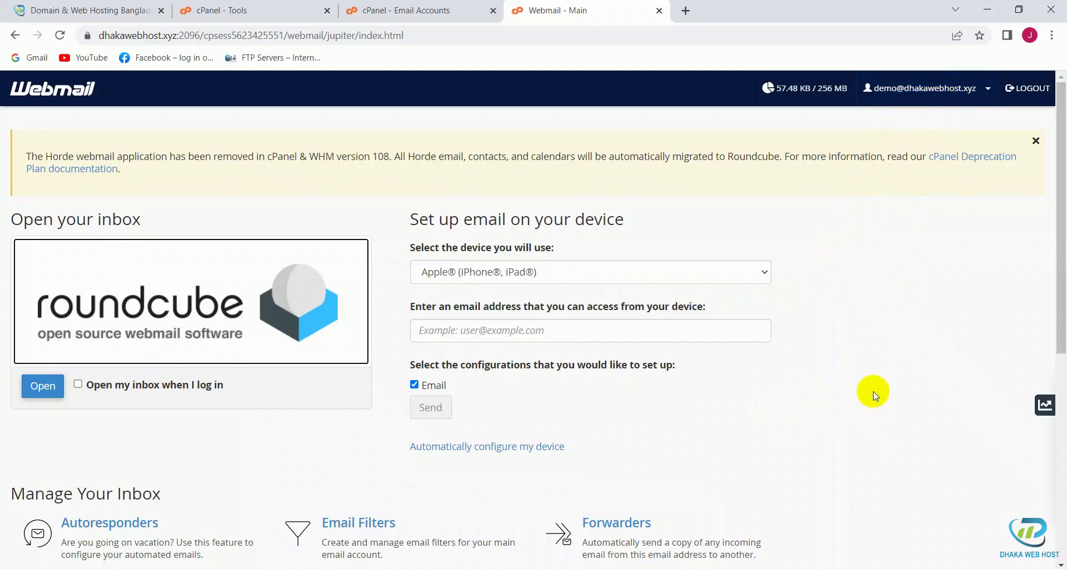
click(988, 94)
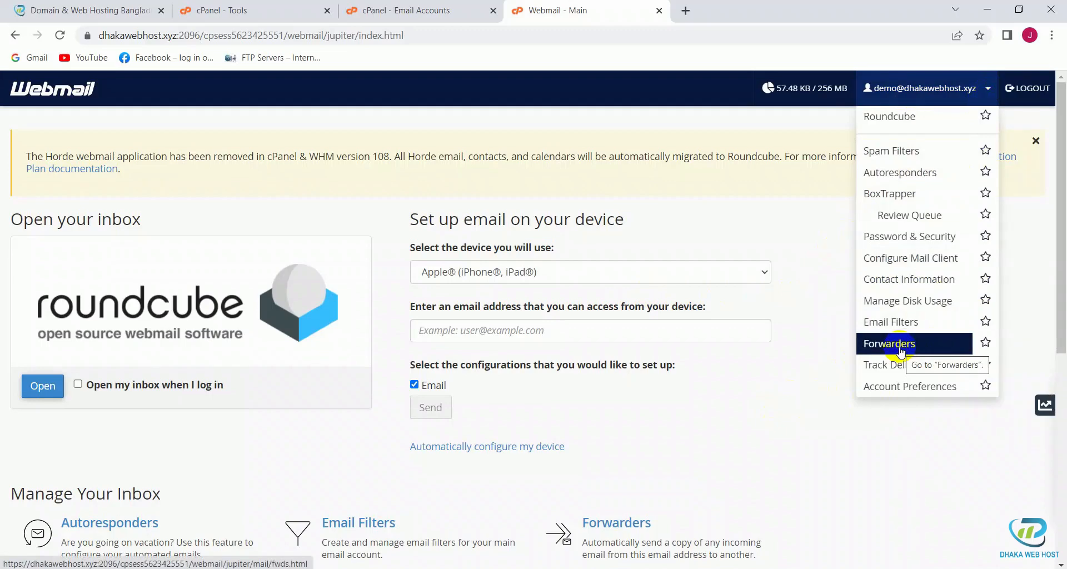
click(806, 349)
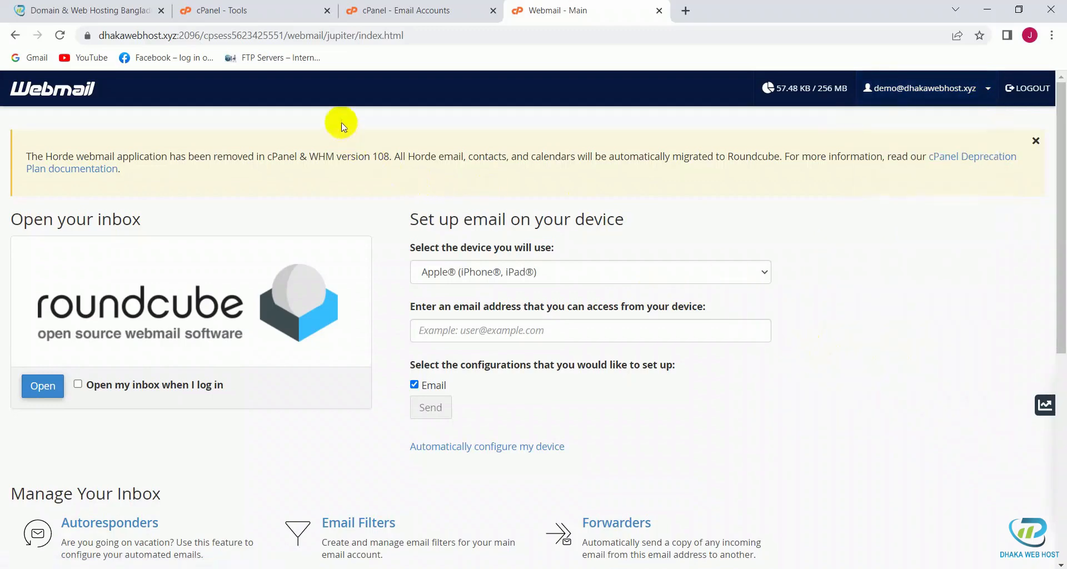
Open cPanel's Forwarders page in a separate browser tab and review the existing email account forwarders.
mouse_move(274, 15)
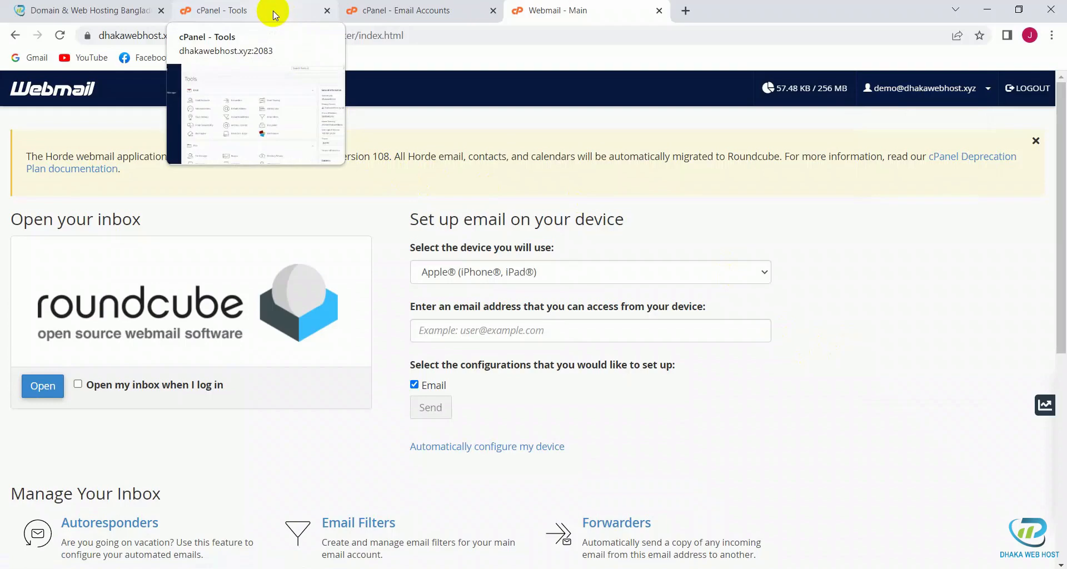
click(273, 15)
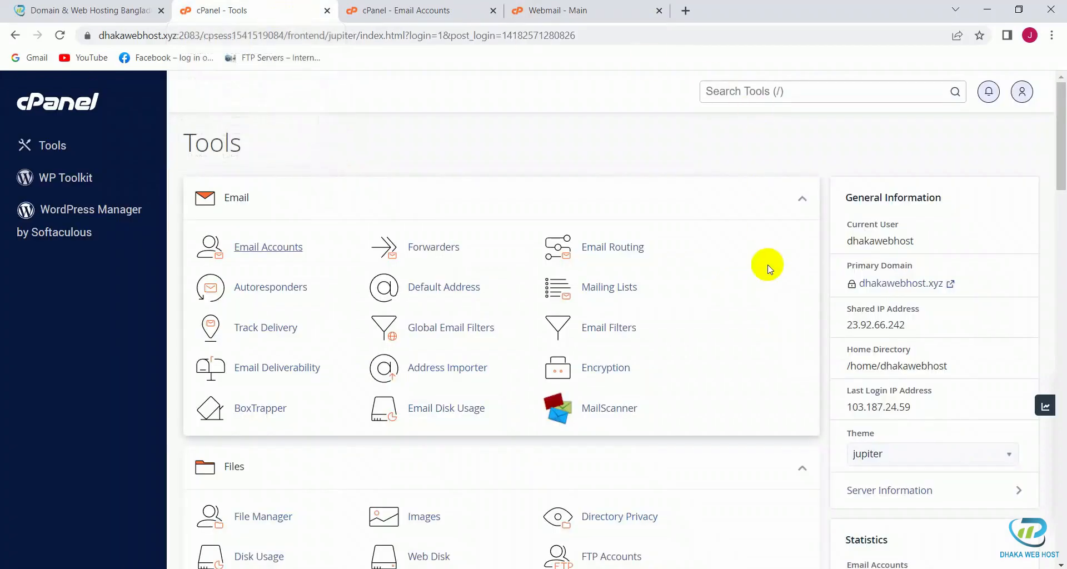
right_click(449, 253)
click(485, 264)
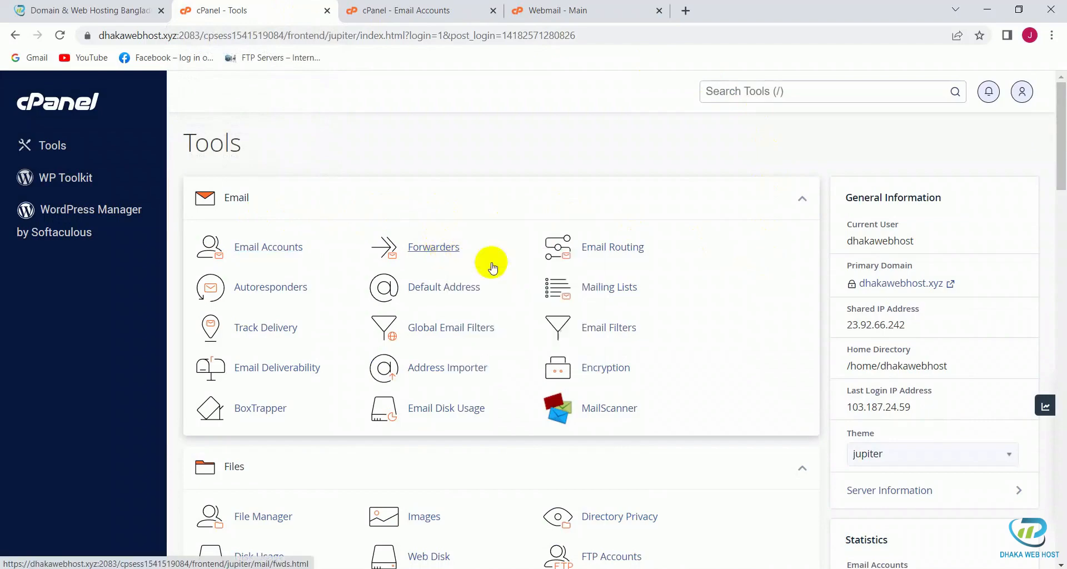
click(419, 6)
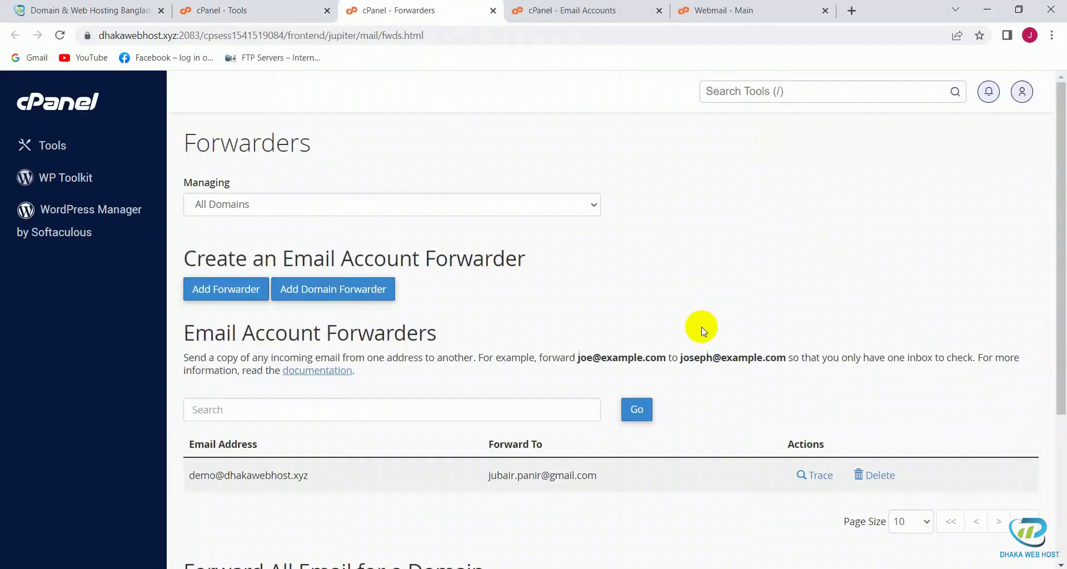
scroll(607, 273, down, 1)
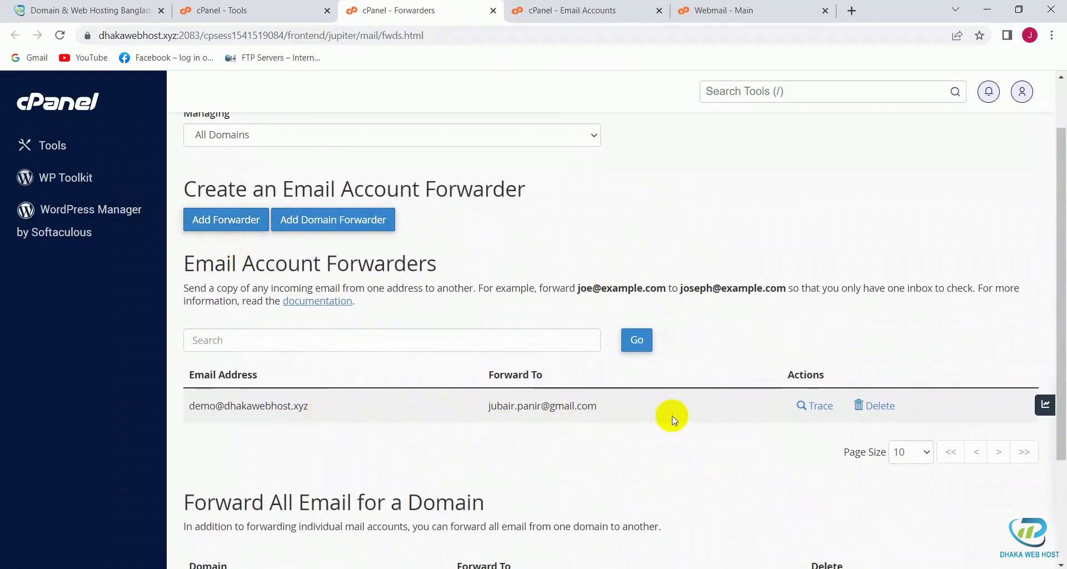
Start a new forwarder in cPanel, check the sales mailbox in the Email Accounts list, and enter "sales" as the address to forward.
click(230, 221)
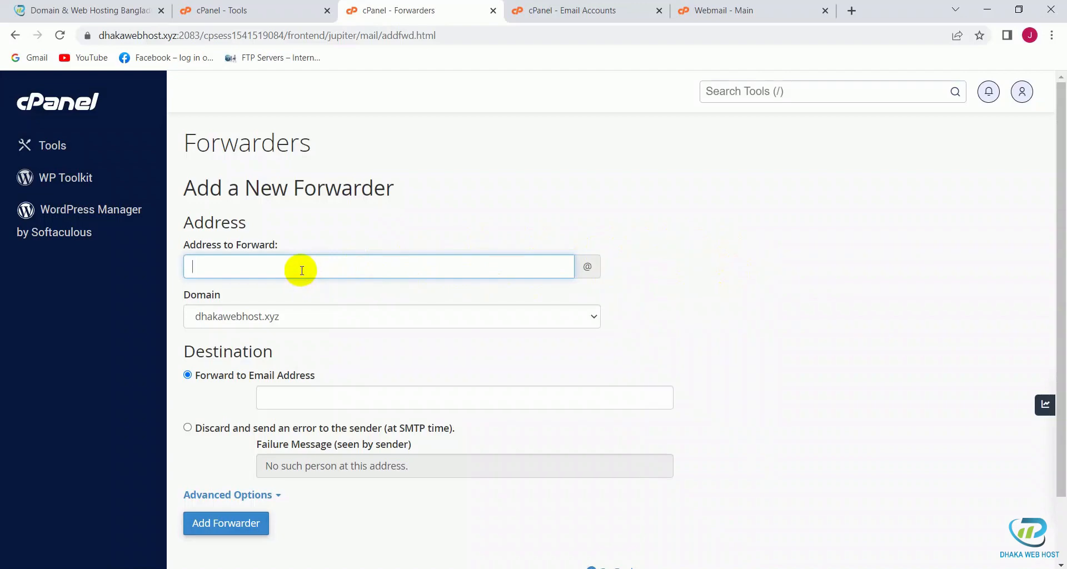
click(543, 10)
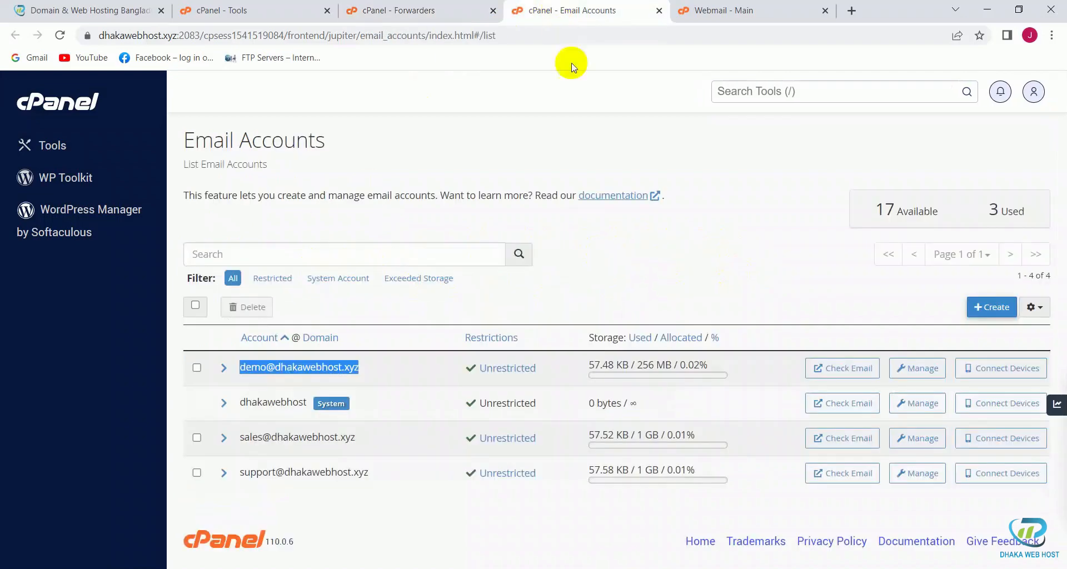
click(377, 434)
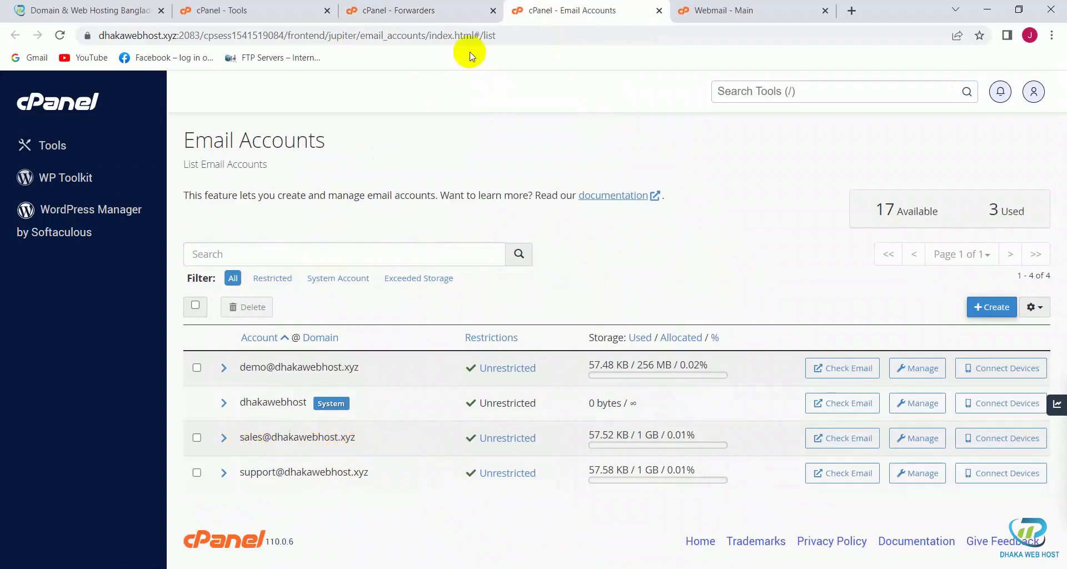
click(414, 17)
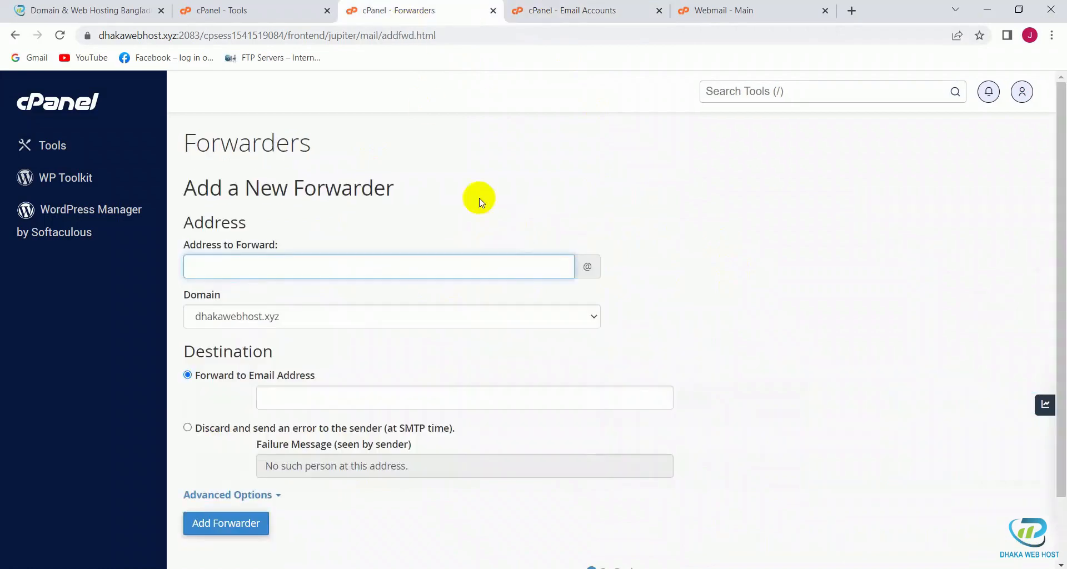
click(294, 268)
text(sales)
click(501, 353)
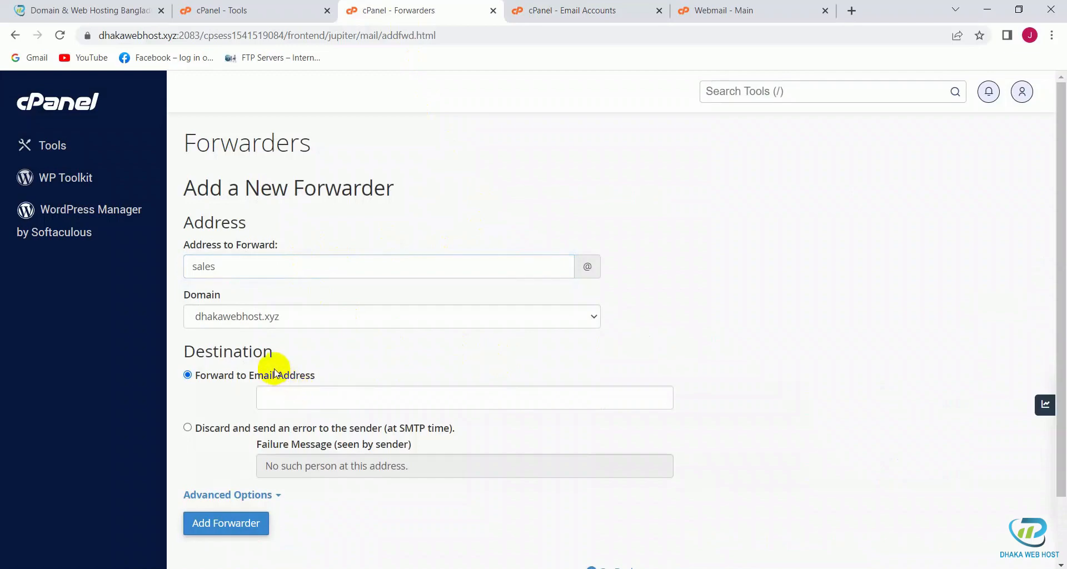
Forward the sales mailbox to the previously used Gmail address and add the forwarder.
click(282, 401)
click(398, 430)
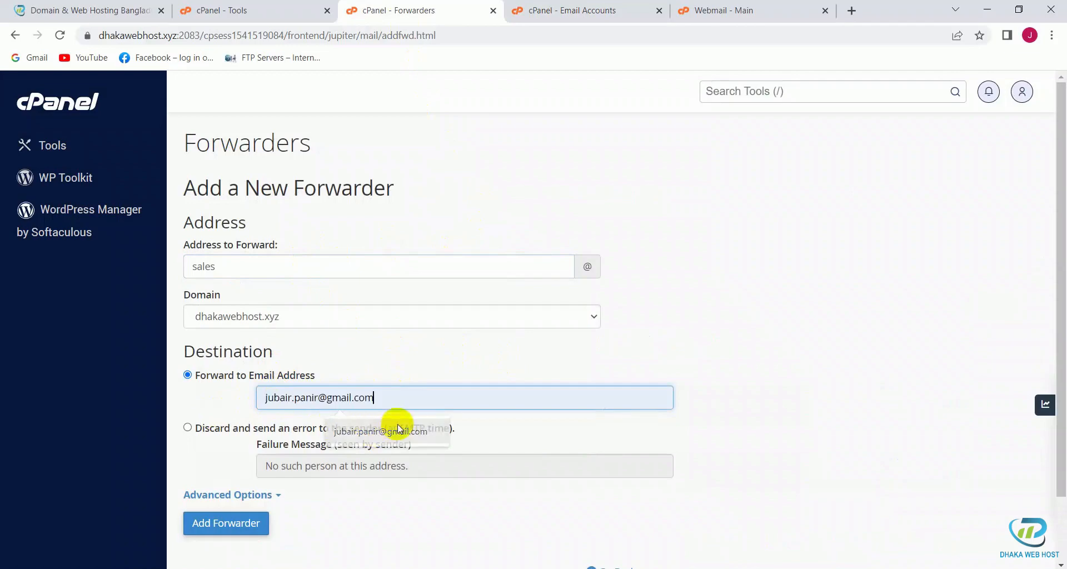
scroll(398, 432, down, 2)
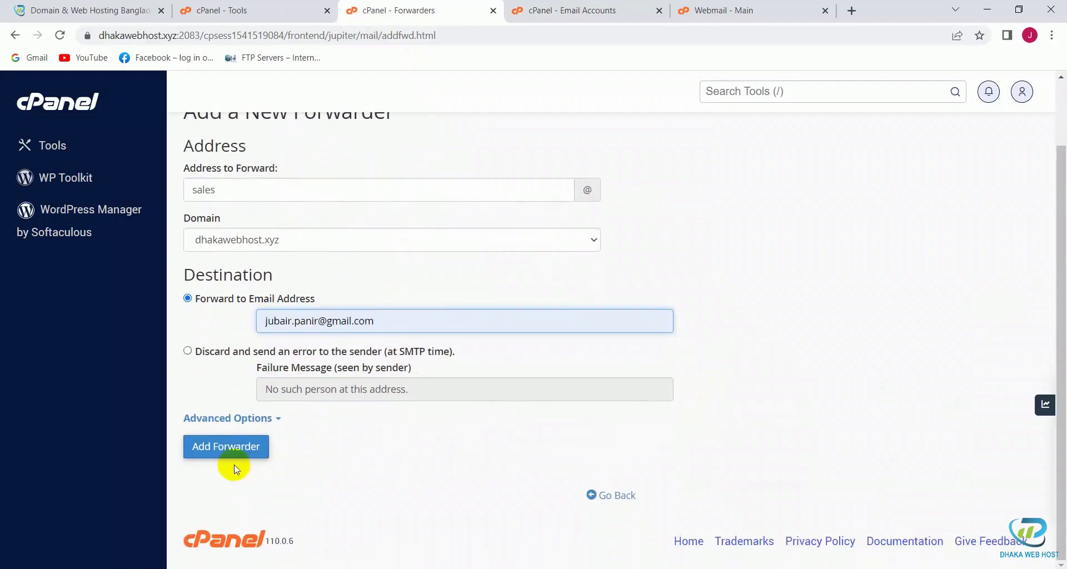
click(229, 445)
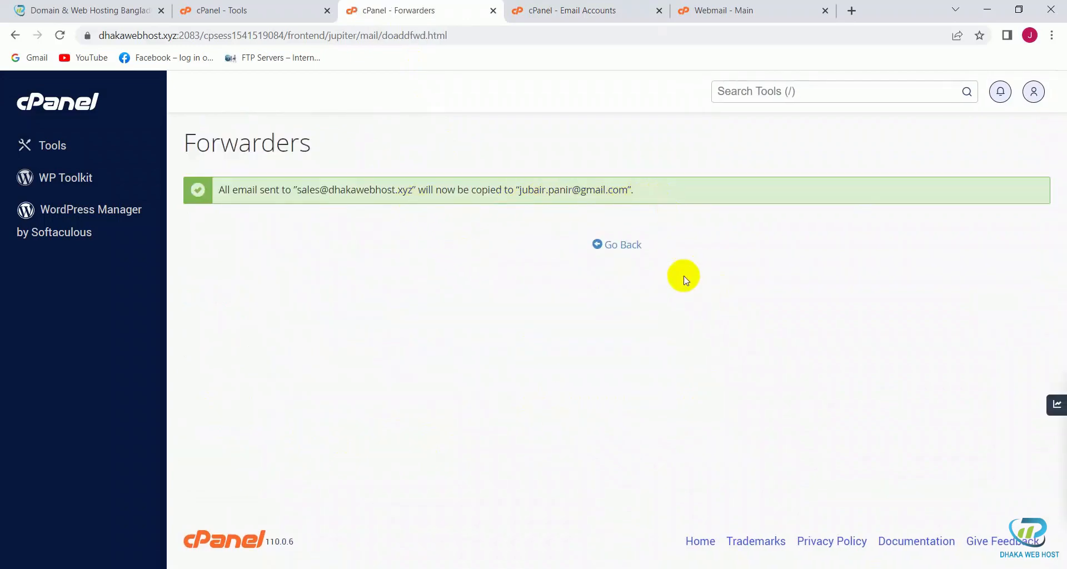
Return to cPanel's forwarders list to review the email account and domain forwarders, and switch to the Dhaka Web Host homepage.
click(632, 246)
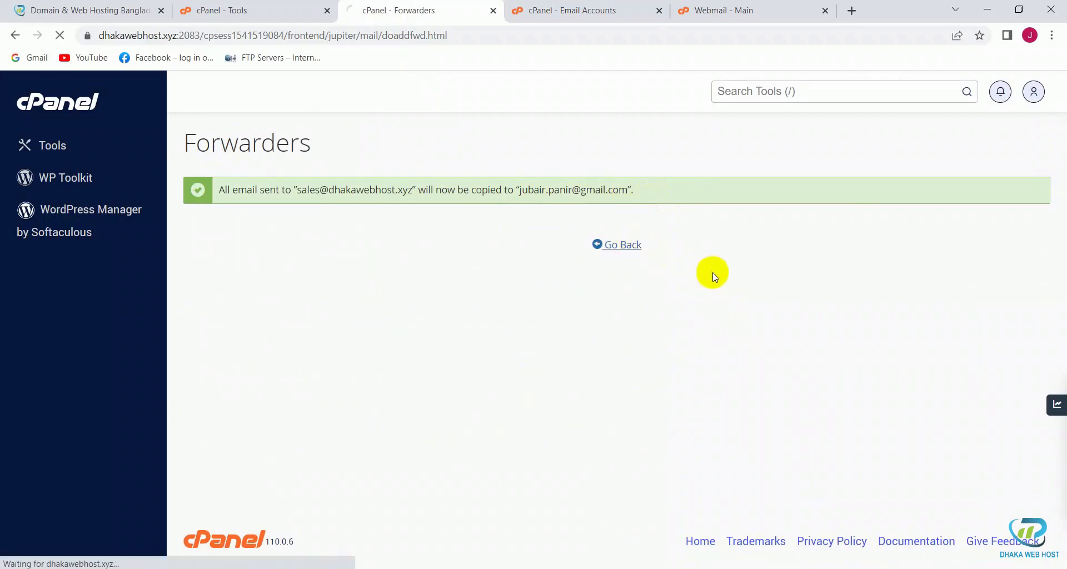
scroll(746, 289, down, 4)
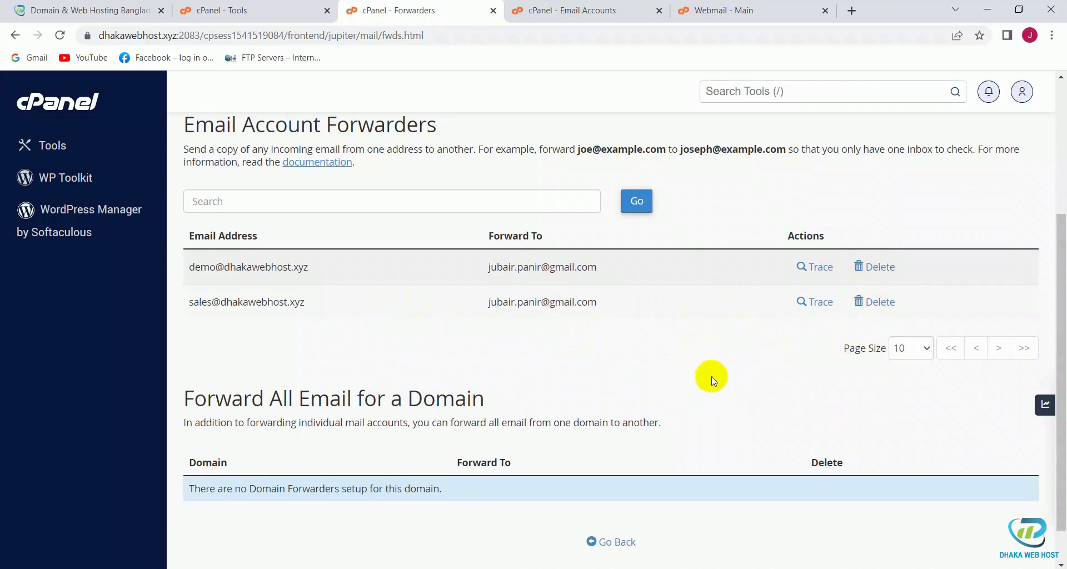
scroll(714, 381, up, 3)
scroll(713, 381, up, 2)
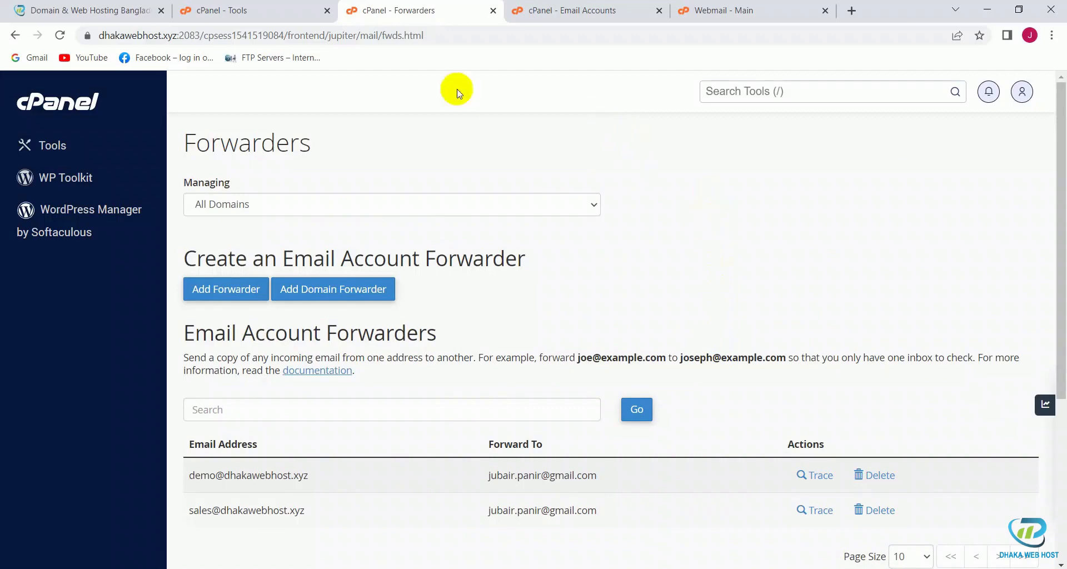
click(72, 12)
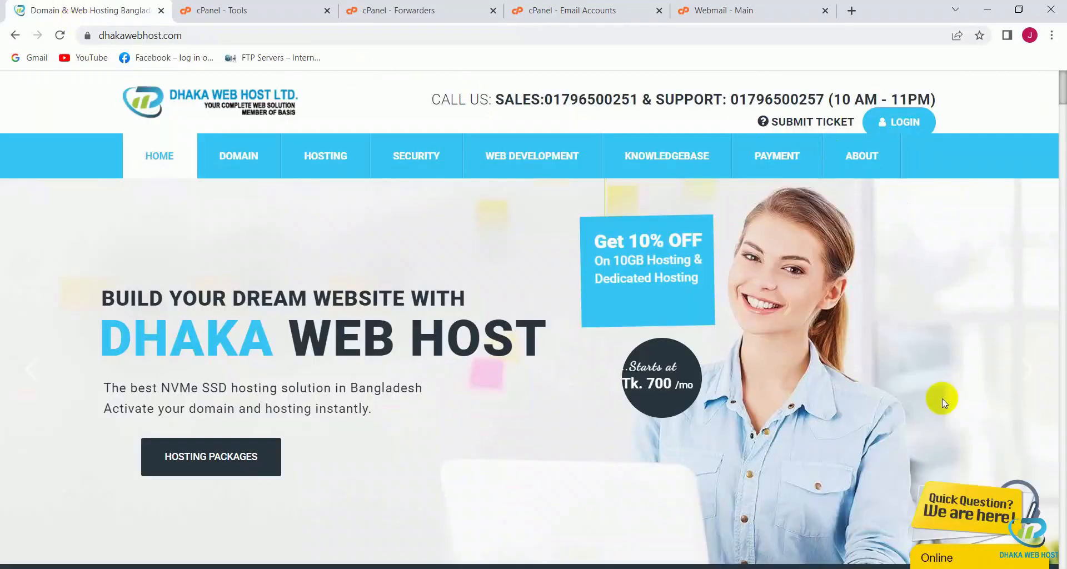